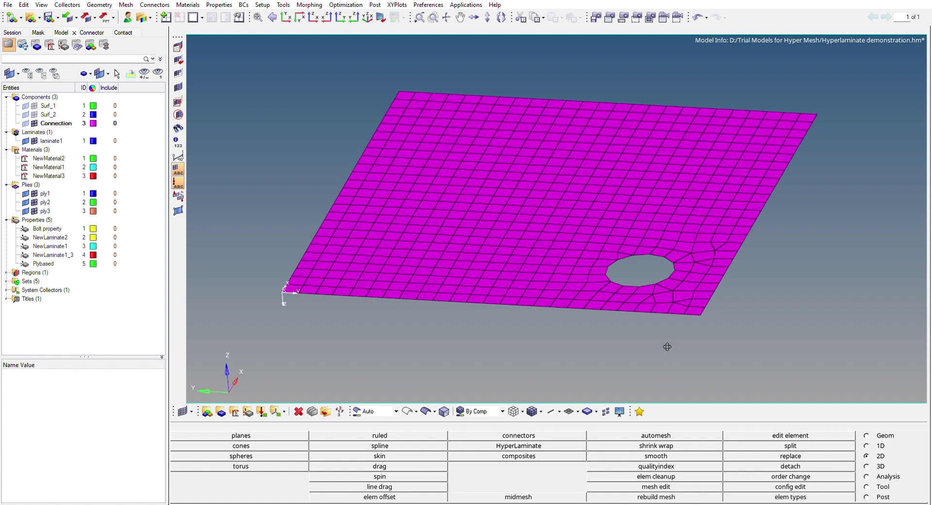
- Review the card data of the NewMaterial1 and NewMaterial2 materials
ctrl+right_drag(642, 327, 552, 312)
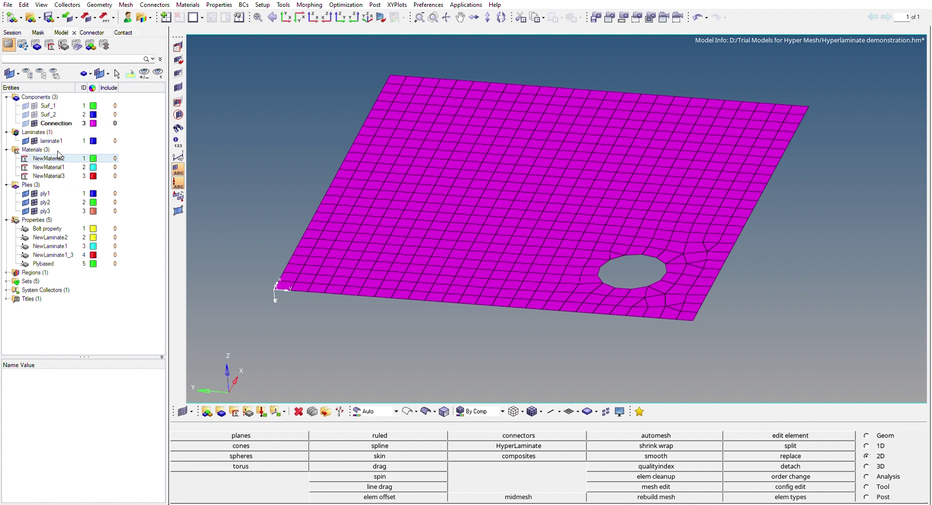
click(68, 166)
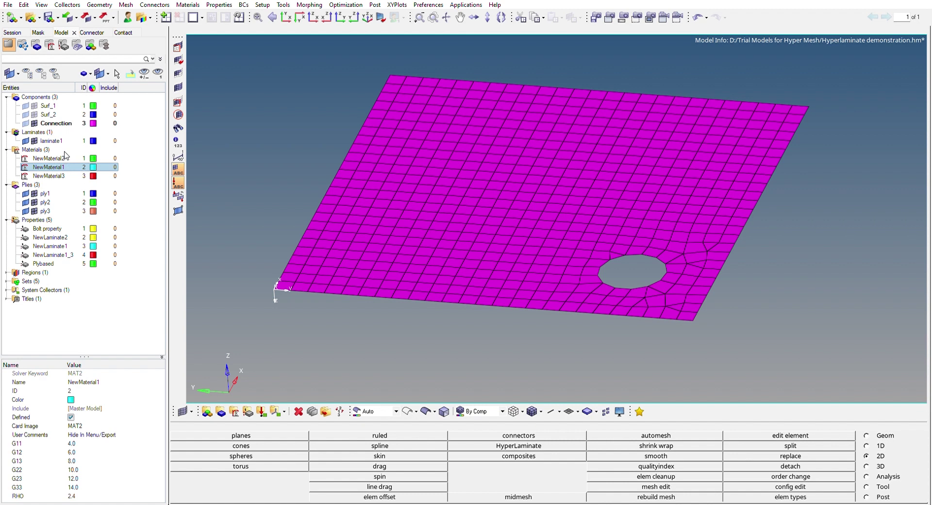
click(66, 157)
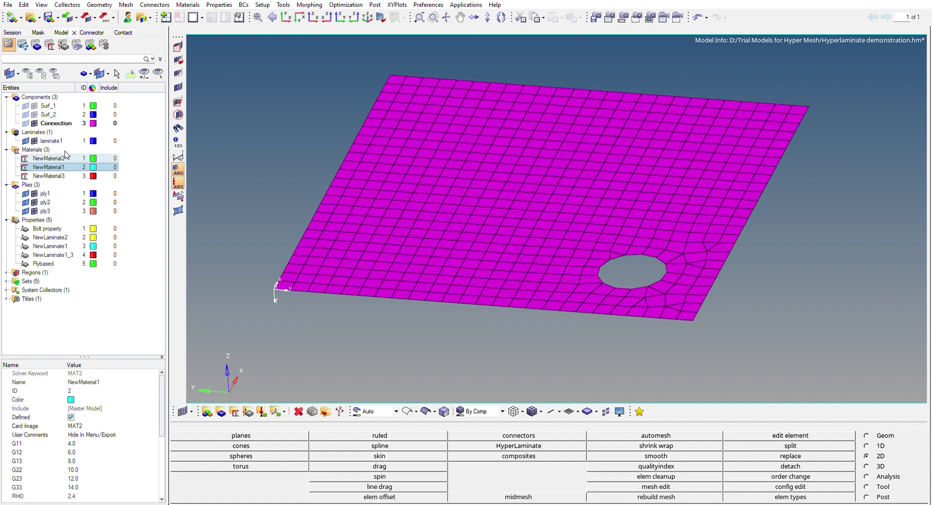
click(72, 320)
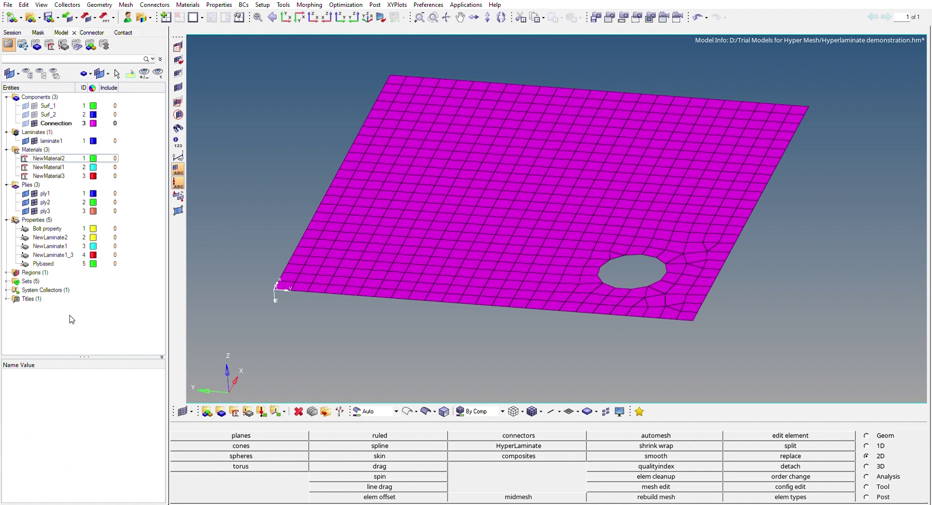
- Review the complete card data of the Plybased property, enlarging the entity editor to read all its fields
click(47, 219)
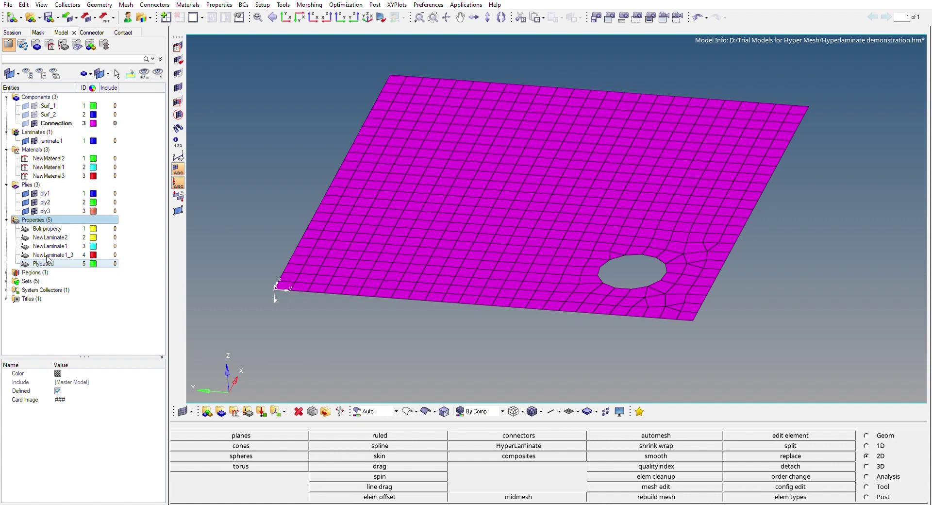
click(49, 261)
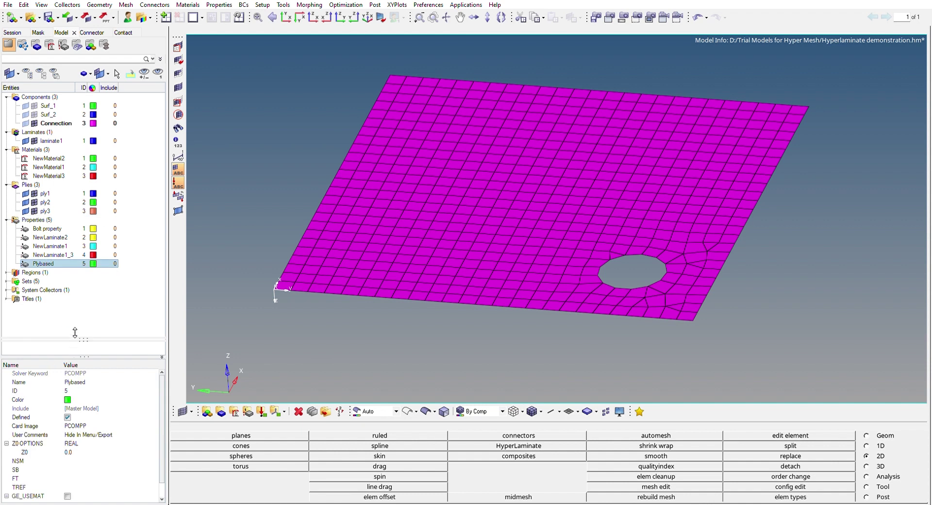
drag(75, 355, 82, 295)
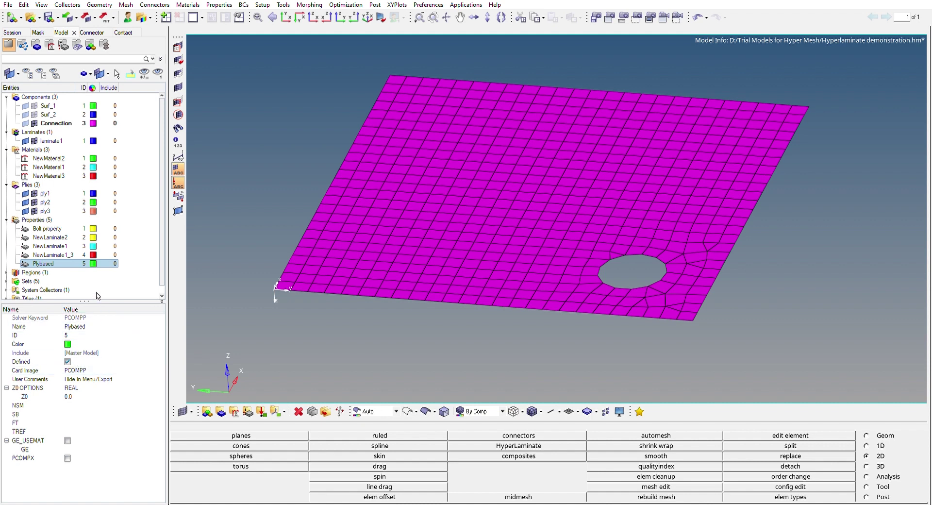
drag(99, 296, 94, 330)
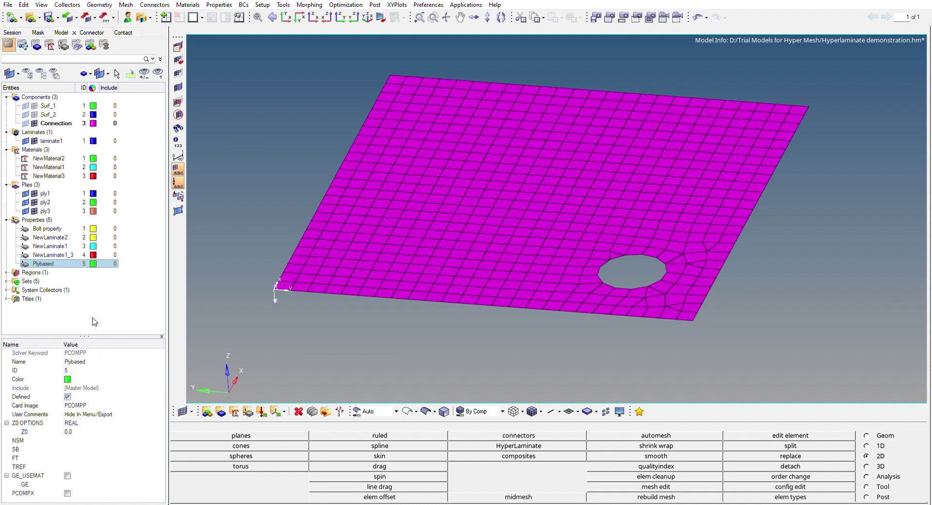
click(95, 321)
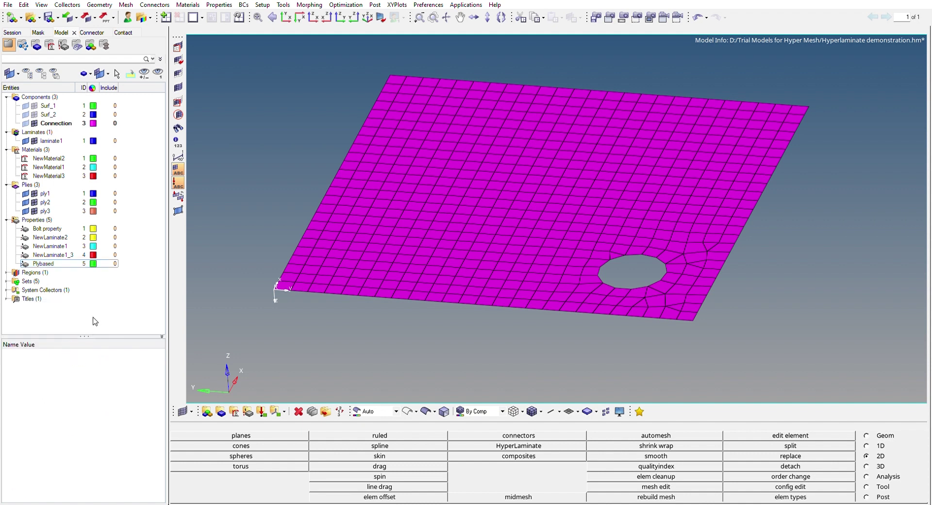
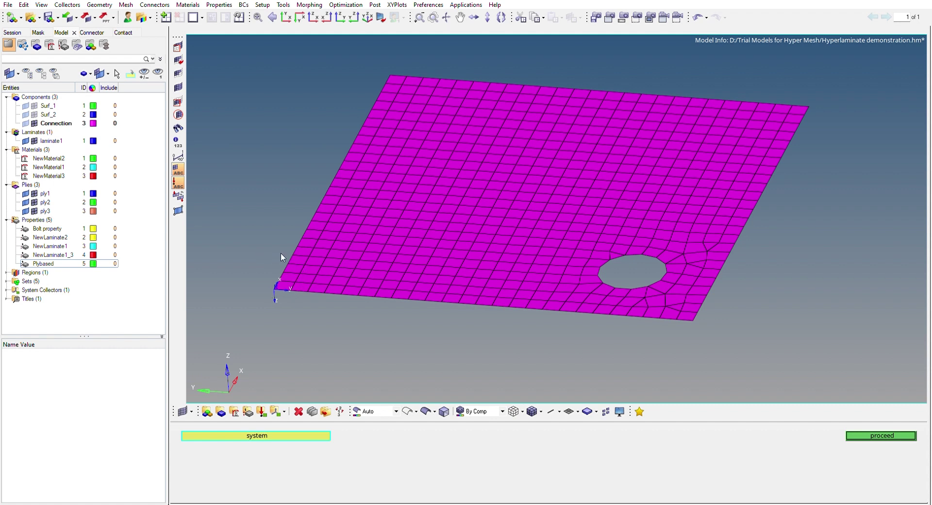
- Create ply4 with the system at the plate's corner as its material system and all displayed elements as its shape
click(275, 283)
click(864, 434)
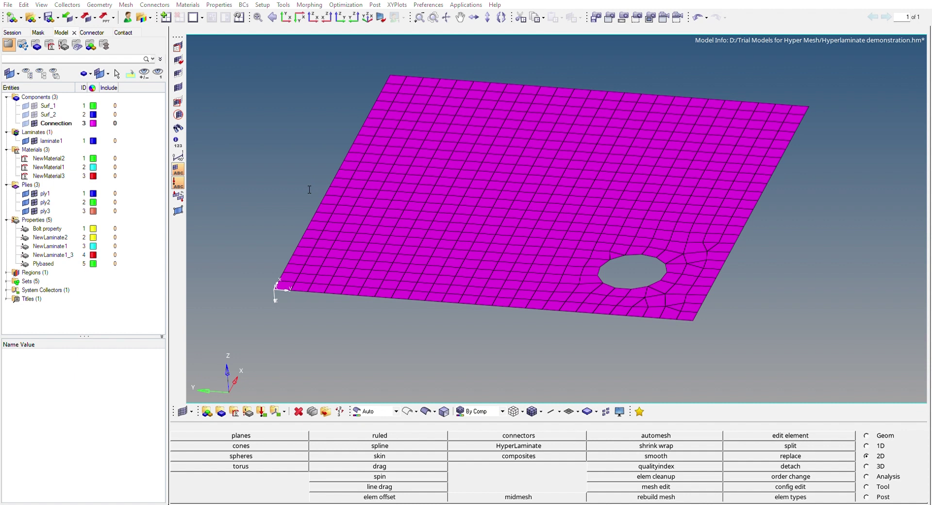
key(shift+F10)
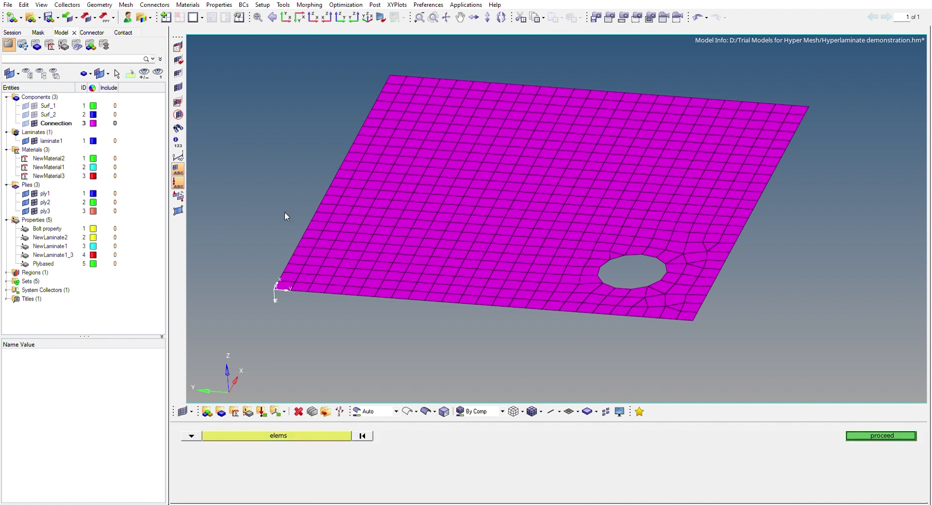
click(293, 431)
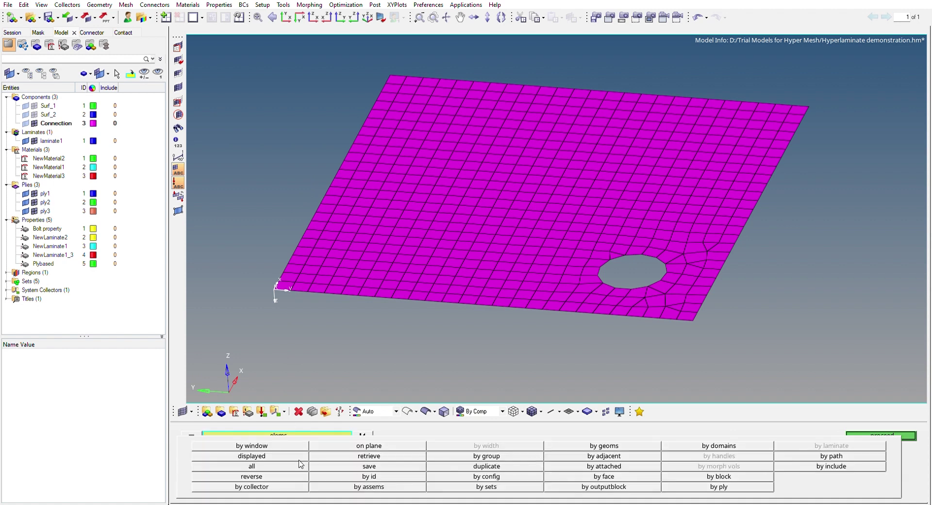
click(316, 452)
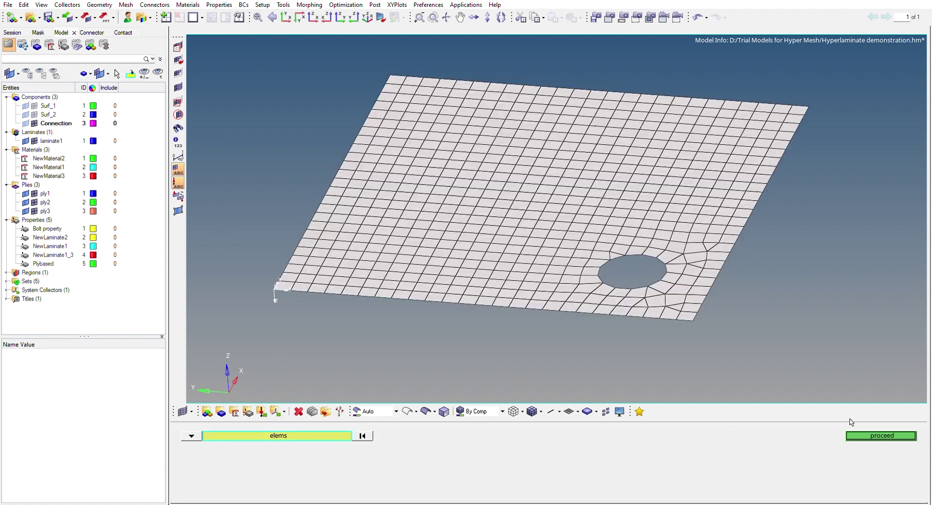
click(869, 434)
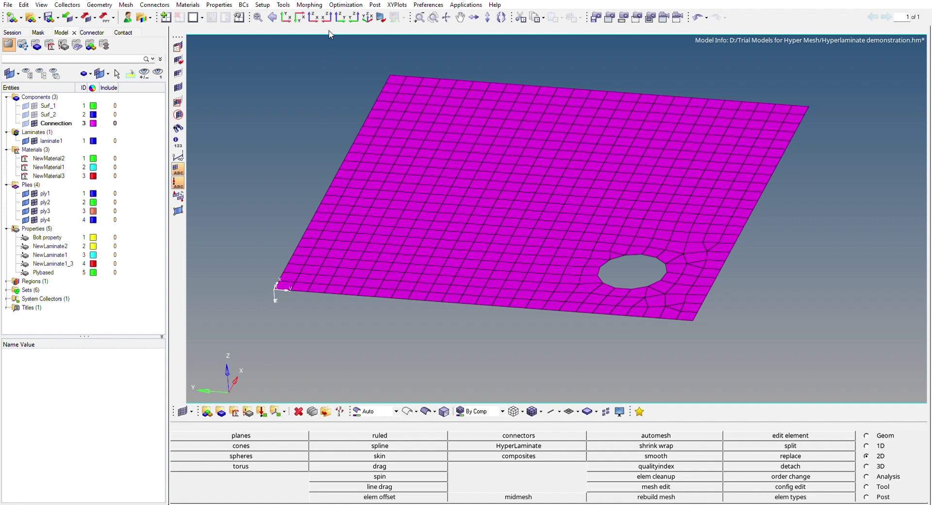
- Review the stack definition of laminate1 and the property assigned to the Connection component
click(84, 320)
click(44, 141)
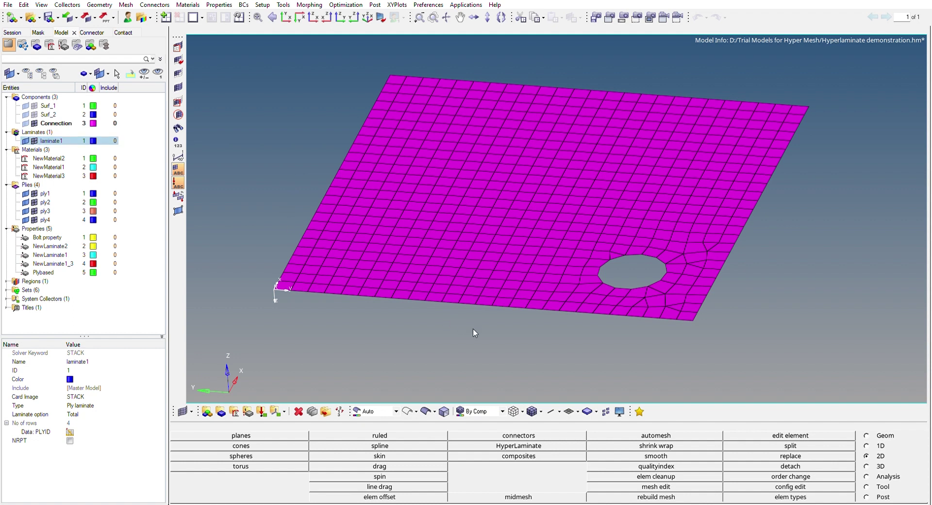
ctrl+drag(477, 335, 482, 318)
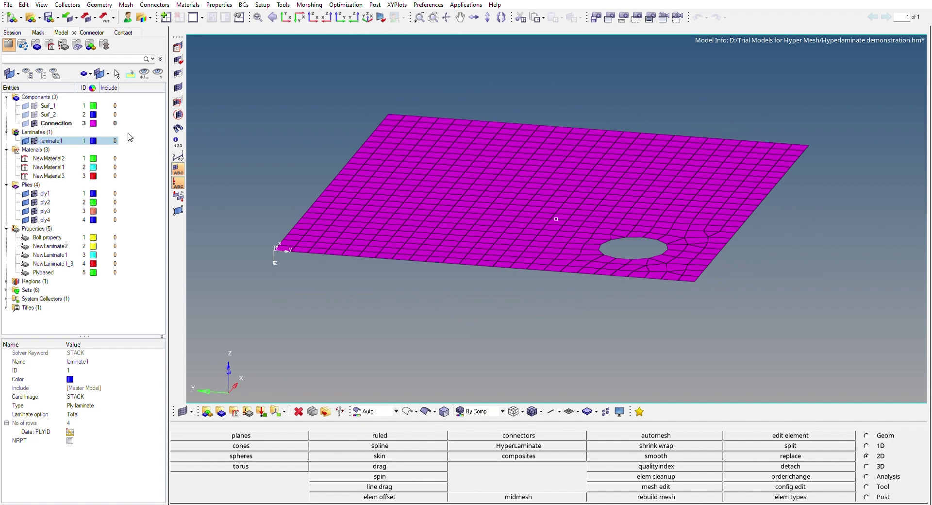
click(61, 117)
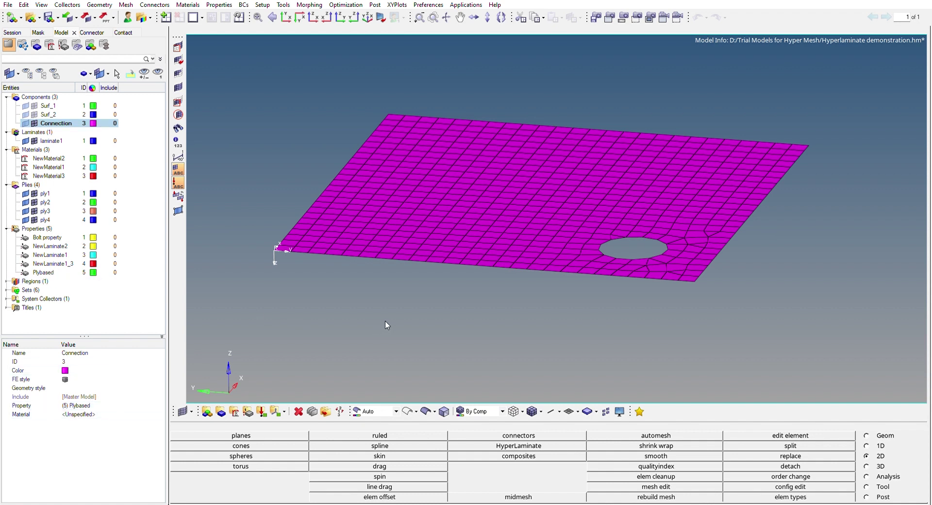
- Show the Connection shell elements with their laminate thickness and examine the thickened plate from several angles
mouse_move(461, 300)
ctrl+mouse_down()
mouse_move(466, 308)
mouse_move(477, 298)
mouse_move(468, 298)
ctrl+mouse_up()
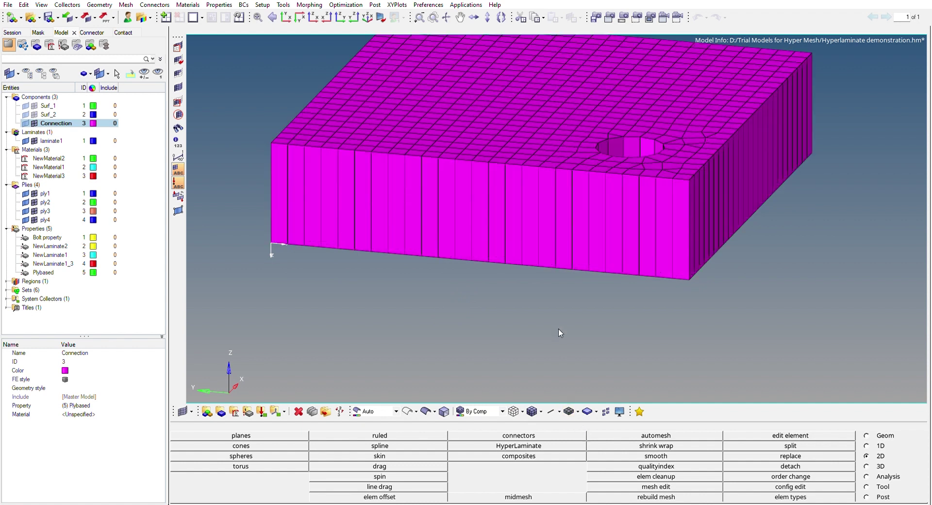
mouse_move(525, 287)
ctrl+mouse_down()
mouse_move(522, 307)
mouse_move(536, 289)
mouse_move(520, 282)
ctrl+mouse_up()
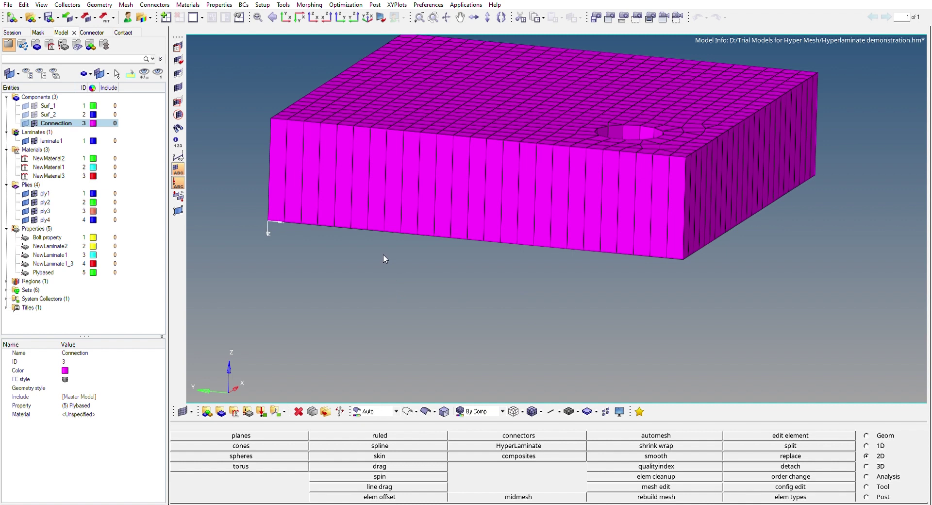
mouse_move(407, 287)
ctrl+mouse_down()
mouse_move(422, 304)
mouse_move(421, 286)
ctrl+mouse_up()
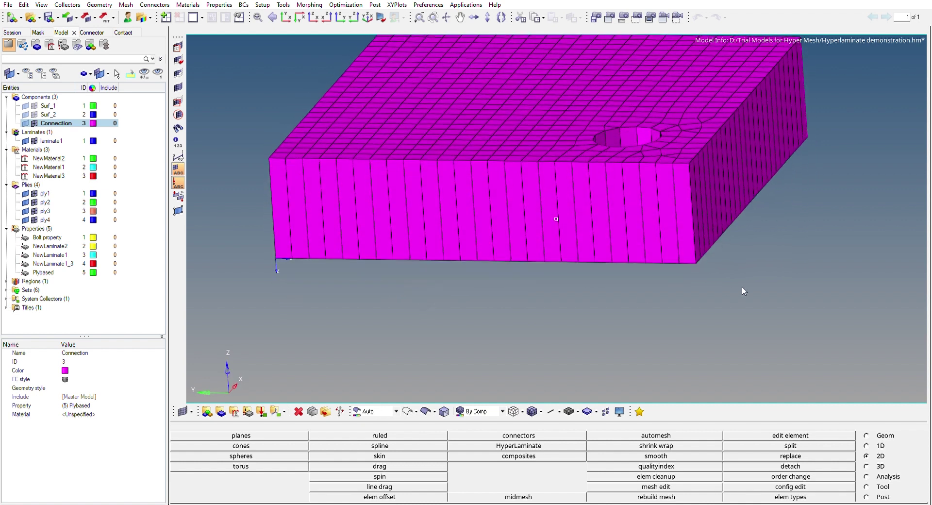
scroll(680, 307, down, 3)
ctrl+right_drag(616, 294, 573, 299)
scroll(573, 299, up, 1)
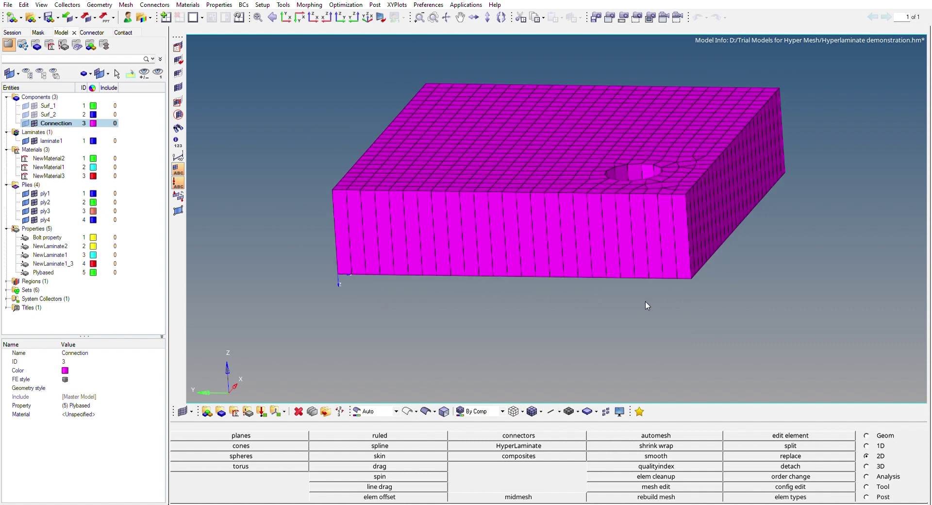
scroll(646, 301, up, 1)
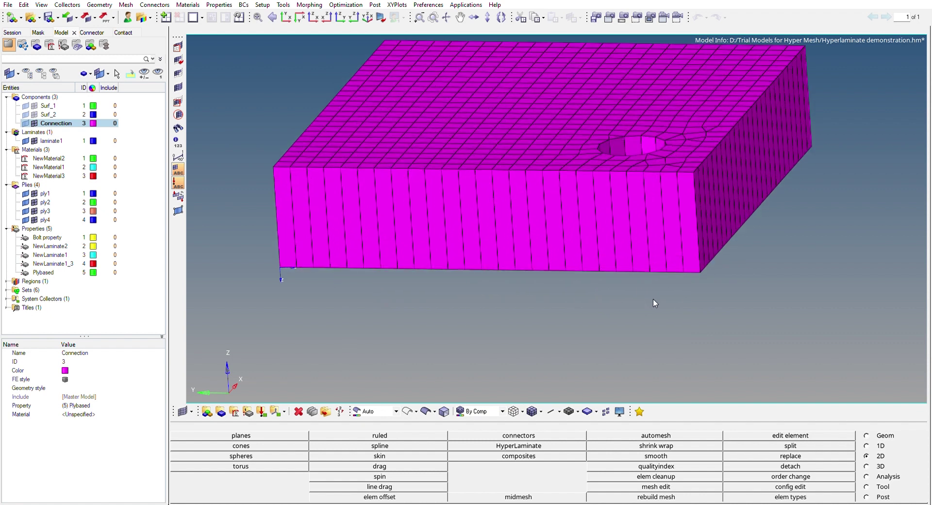
- Set ply4's color to red and inspect the stacked composite layers, colored by property, from several sides
click(95, 218)
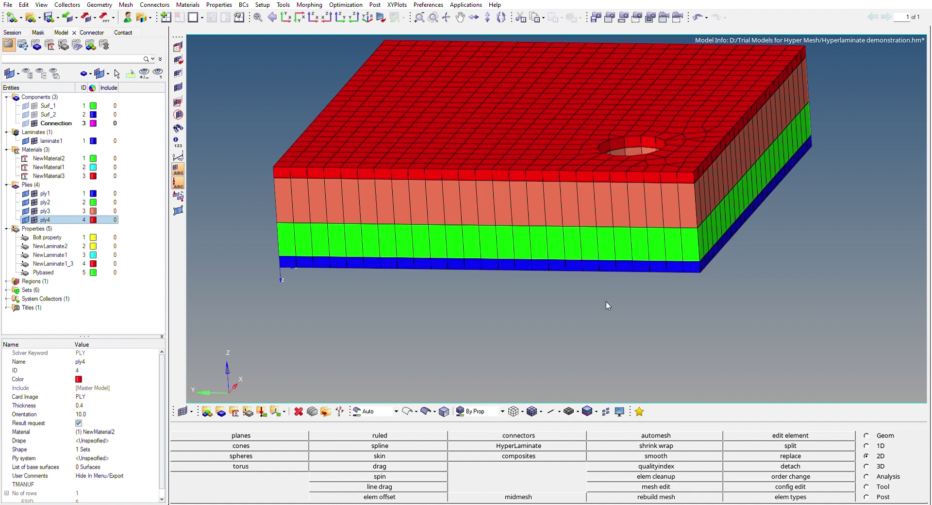
scroll(606, 301, down, 2)
scroll(605, 301, up, 1)
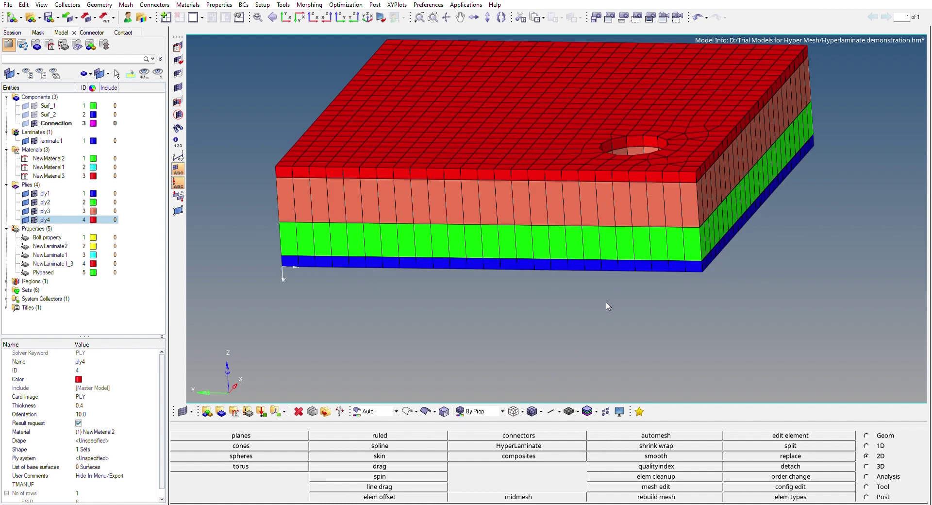
scroll(606, 301, down, 1)
ctrl+drag(517, 319, 407, 287)
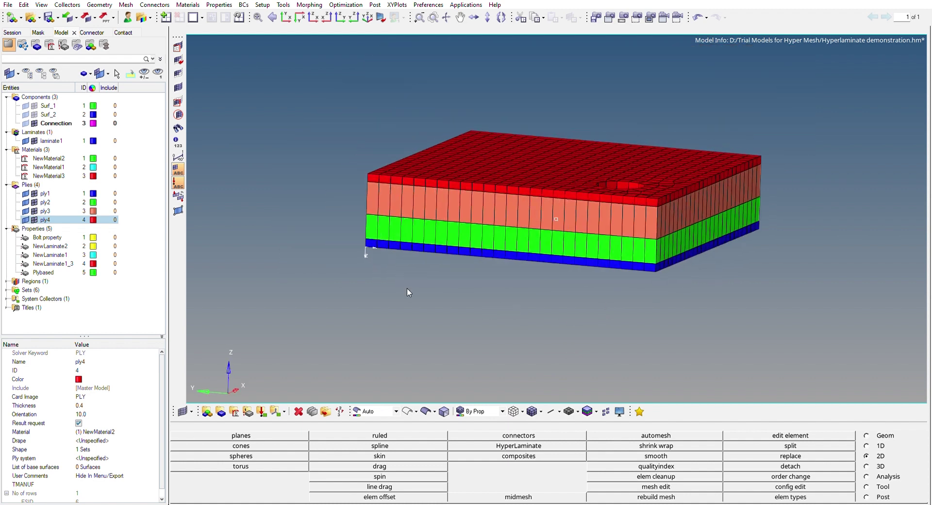
ctrl+drag(430, 254, 288, 142)
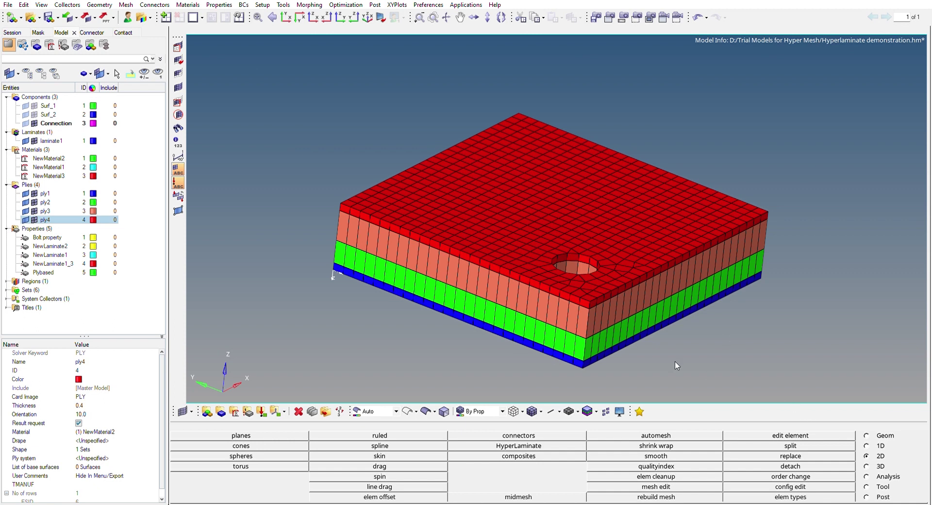
ctrl+drag(542, 340, 480, 299)
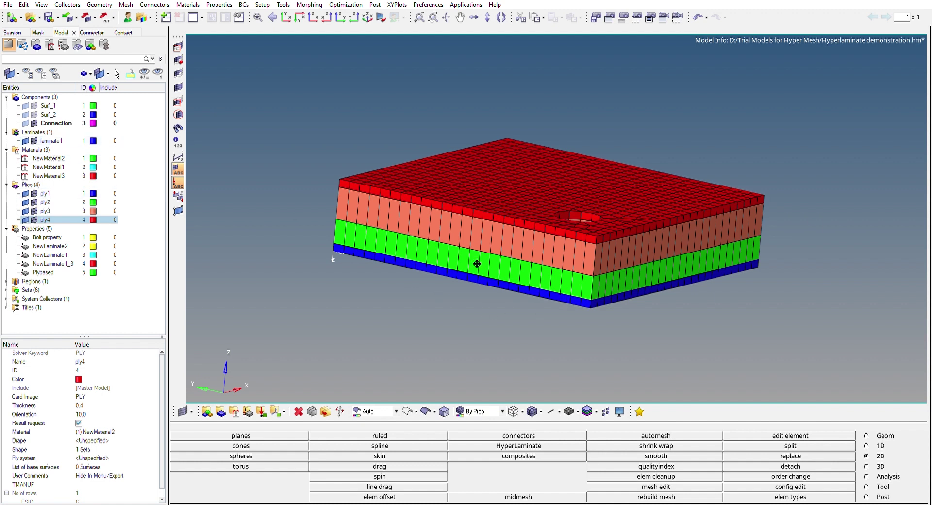
ctrl+drag(459, 295, 538, 285)
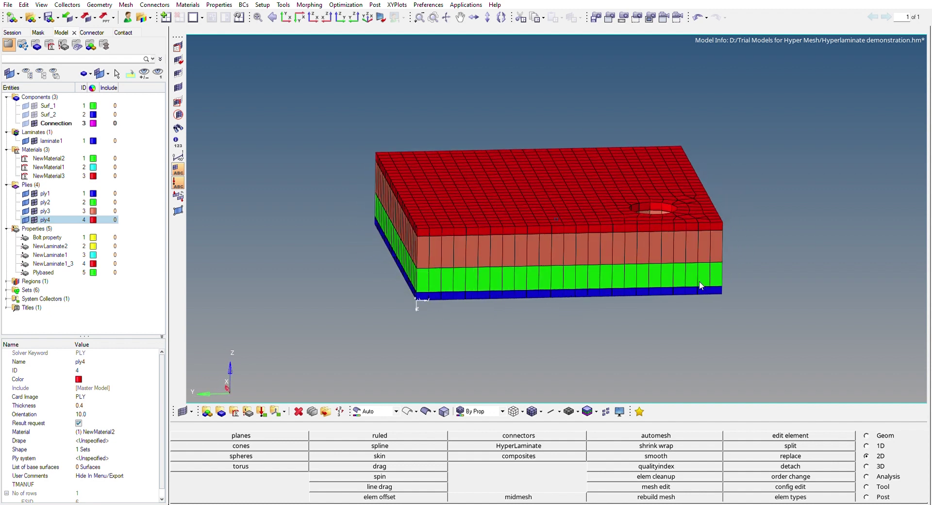
ctrl+drag(679, 275, 303, 257)
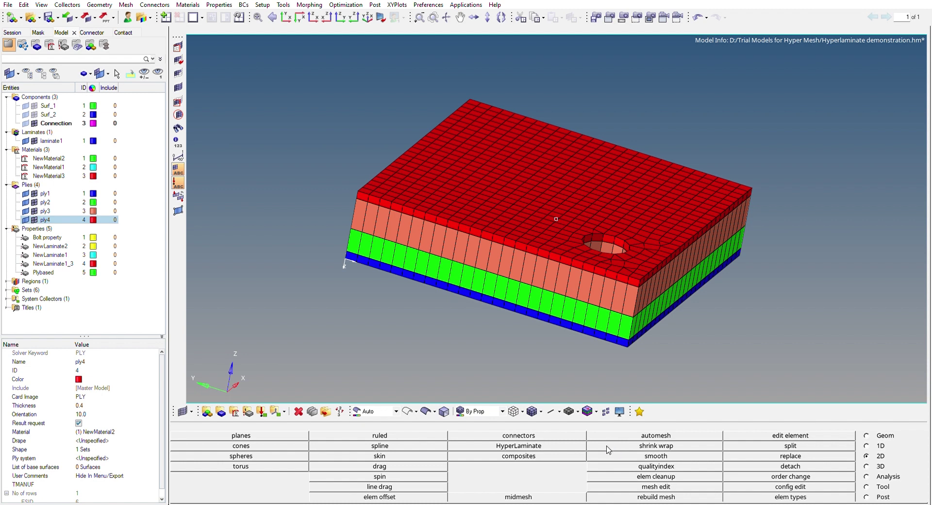
- Show the fiber direction arrows on the composite layers and examine ply4's orientation around the hole
ctrl+drag(490, 294, 473, 275)
scroll(474, 275, up, 5)
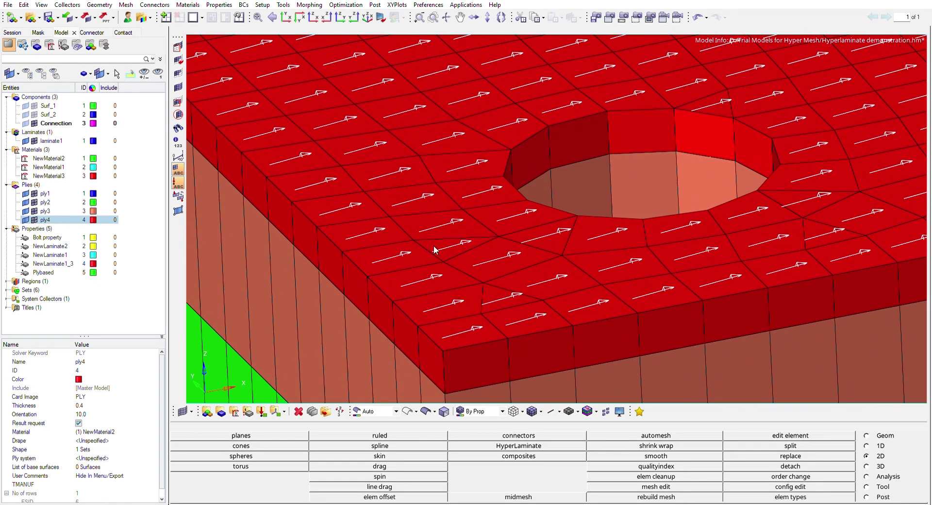
scroll(442, 211, down, 8)
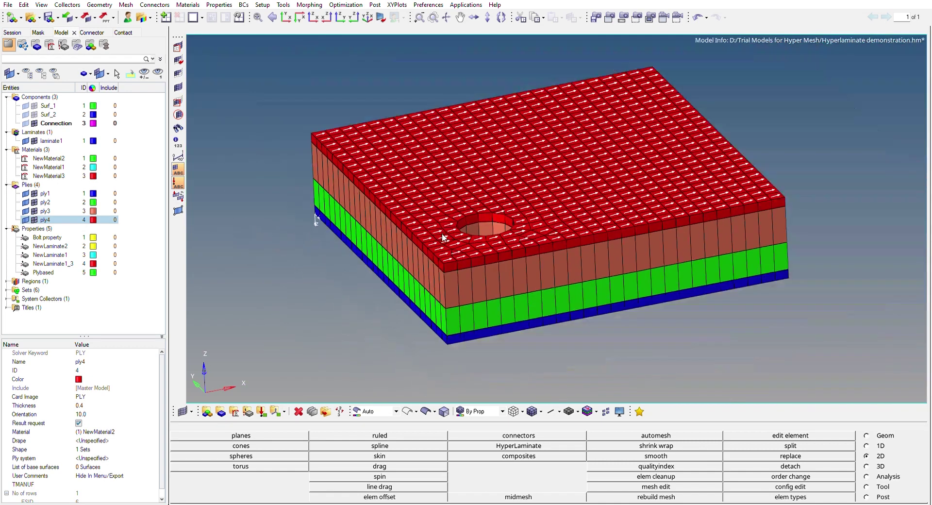
ctrl+drag(549, 278, 507, 301)
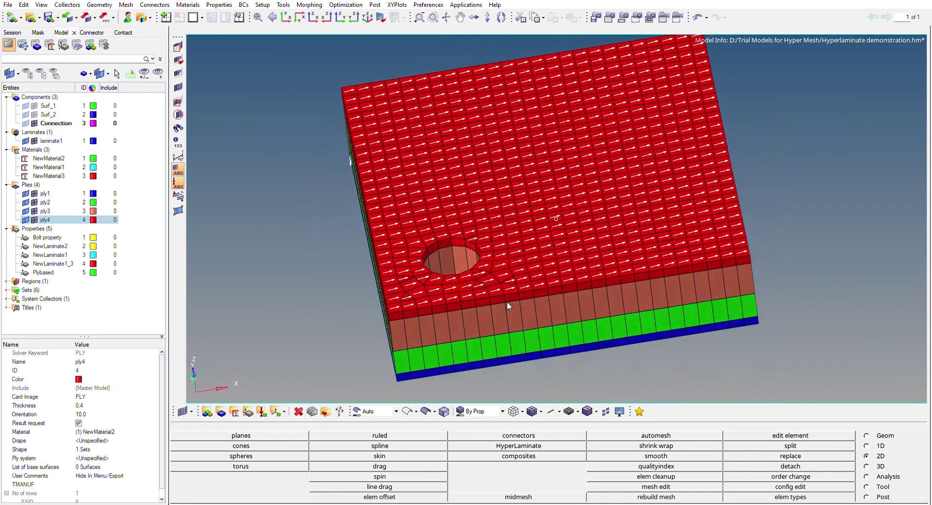
- Examine the fiber directions of the inner plies in wireframe, and restore the shaded display with mesh lines
ctrl+drag(515, 219, 369, 185)
scroll(344, 182, up, 5)
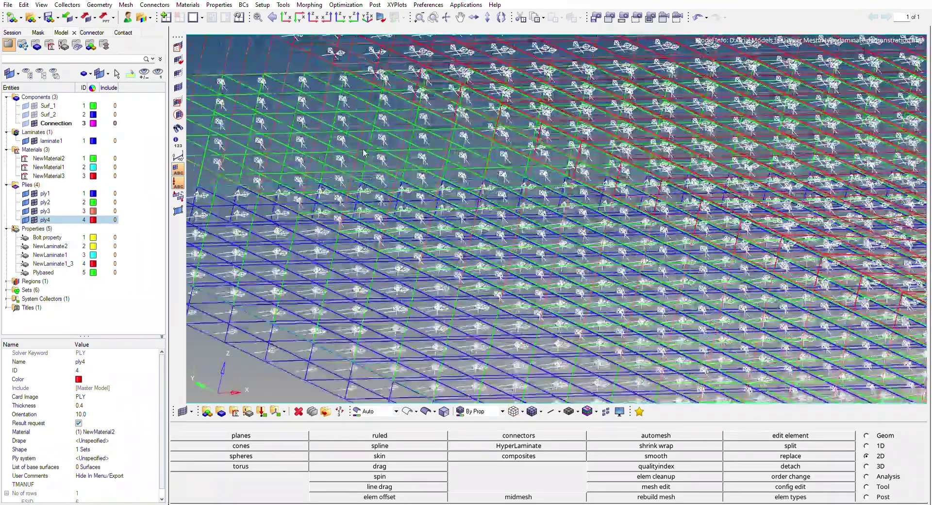
scroll(311, 173, up, 4)
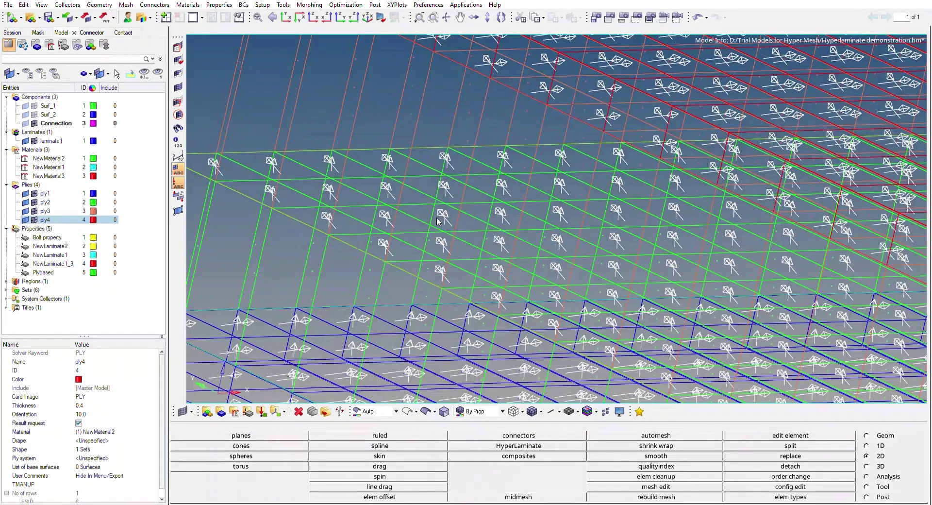
scroll(225, 164, down, 5)
scroll(325, 99, up, 4)
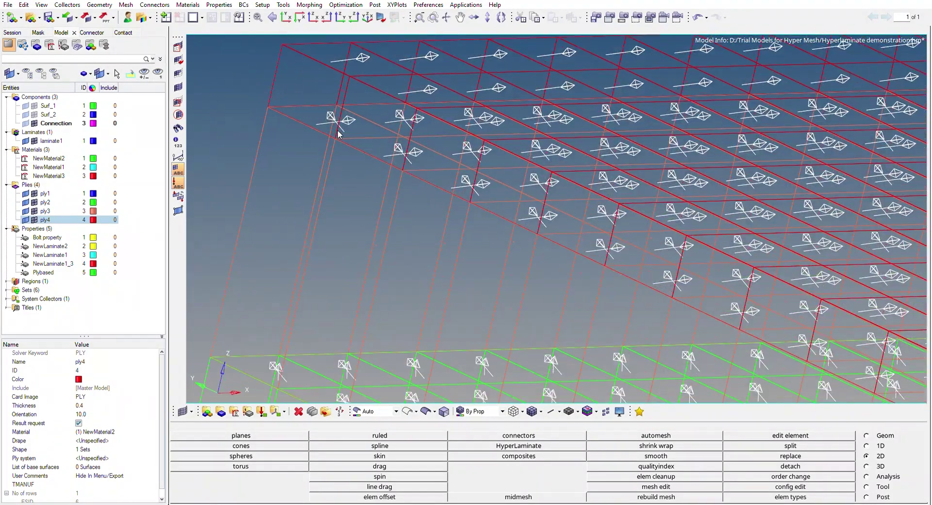
scroll(329, 156, down, 5)
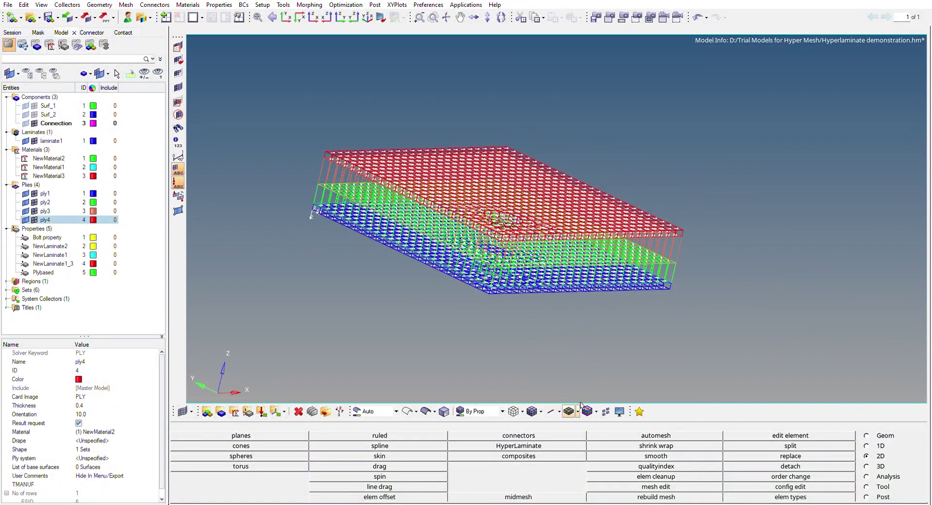
click(532, 411)
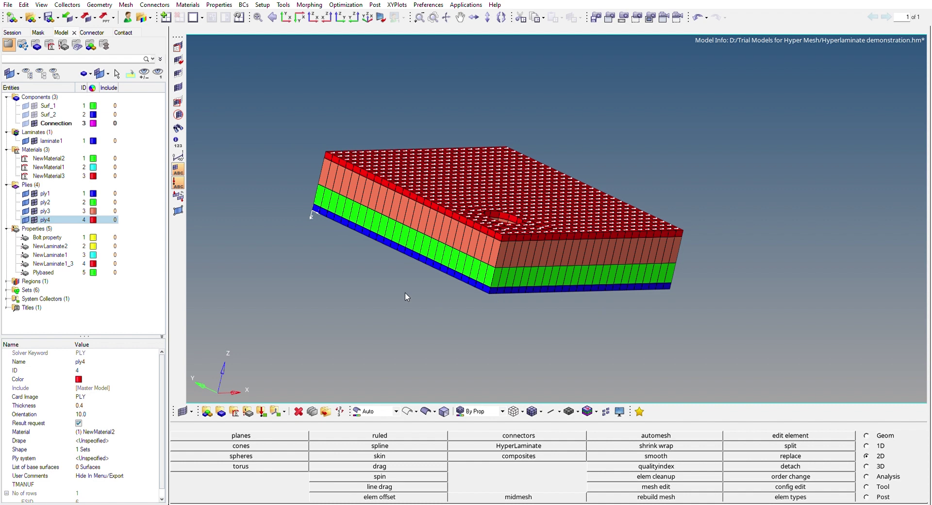
ctrl+drag(368, 316, 391, 322)
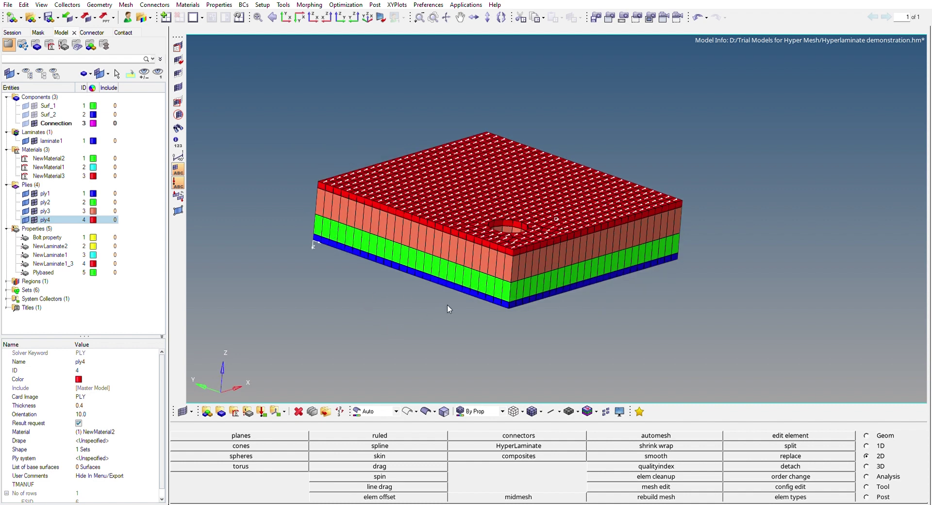